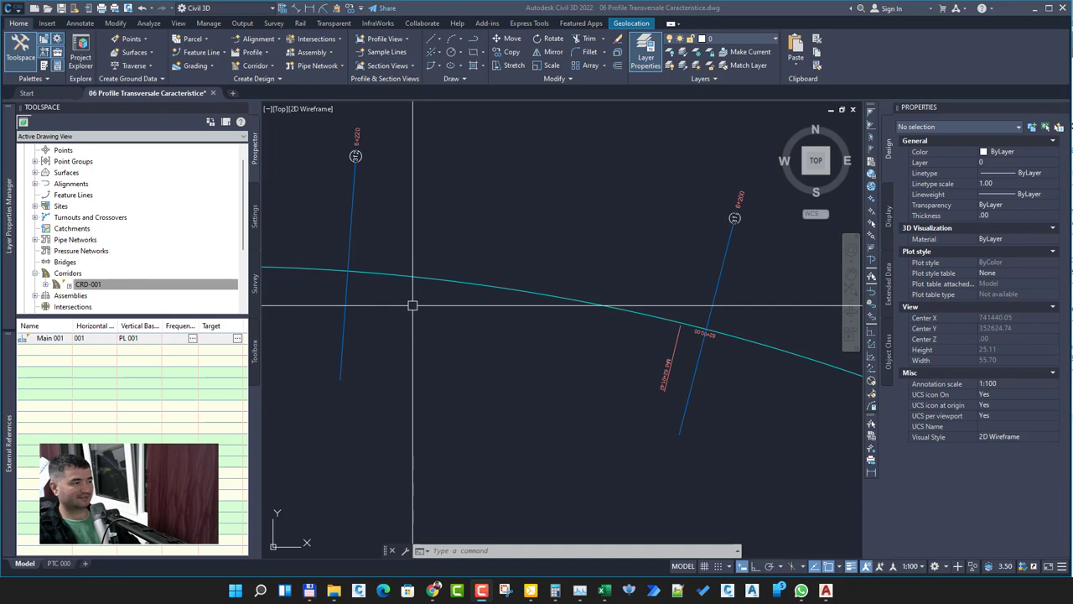
{"action": "left_click", "coordinate": [126, 285]}
{"action": "right_click", "coordinate": [128, 286]}
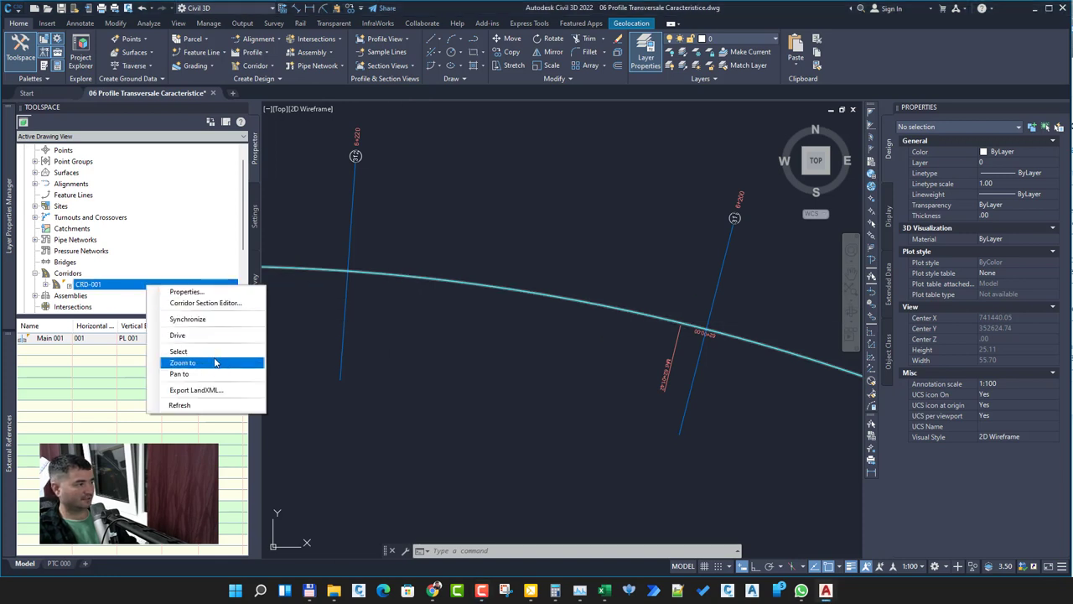
{"action": "left_click", "coordinate": [215, 350]}
{"action": "right_click", "coordinate": [487, 215]}
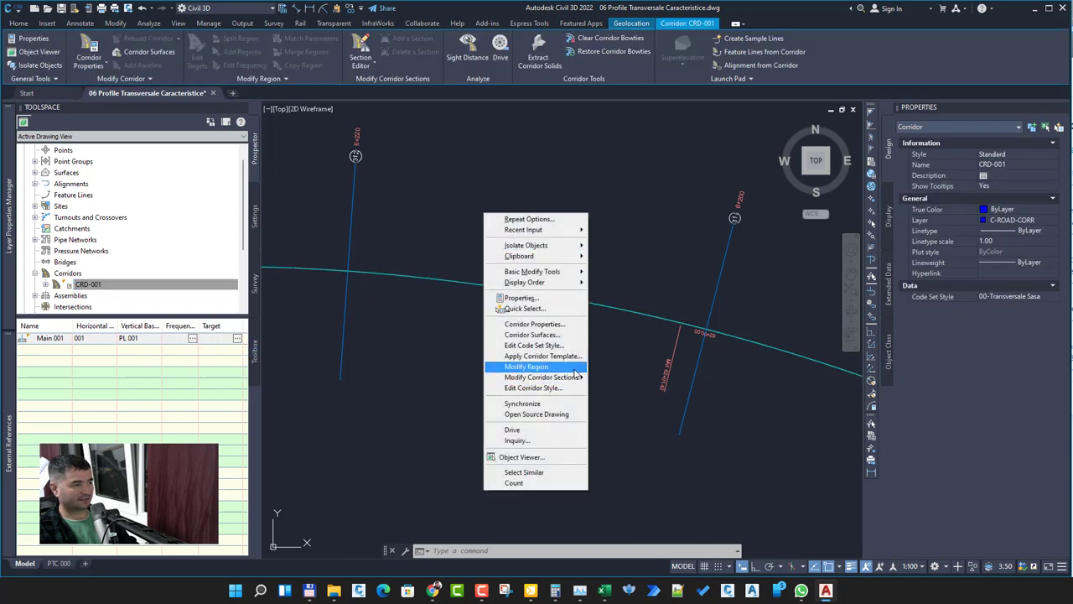
{"action": "left_click", "coordinate": [537, 344]}
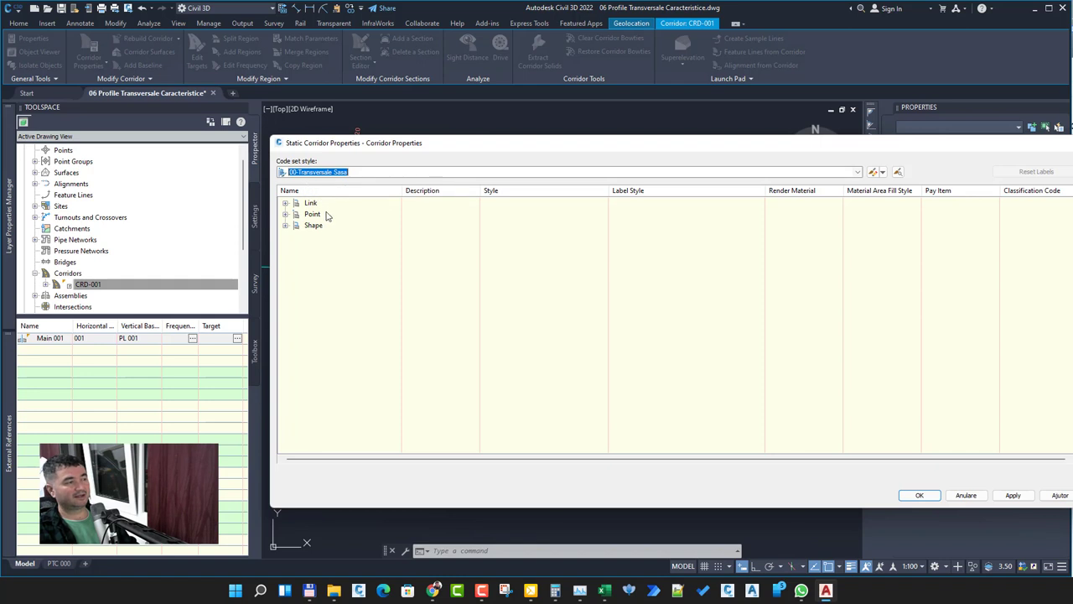
{"action": "left_click_drag", "start_coordinate": [1071, 506], "coordinate": [627, 495]}
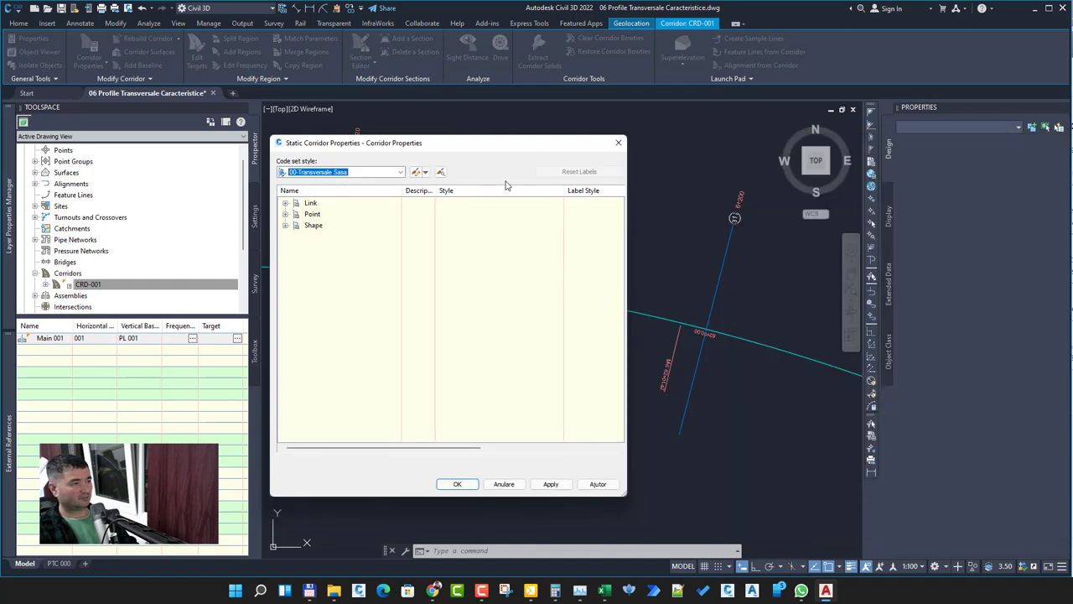
{"action": "left_click", "coordinate": [618, 143]}
Select corridor CRD-001 and open its code set style settings for editing
{"action": "left_click", "coordinate": [109, 285]}
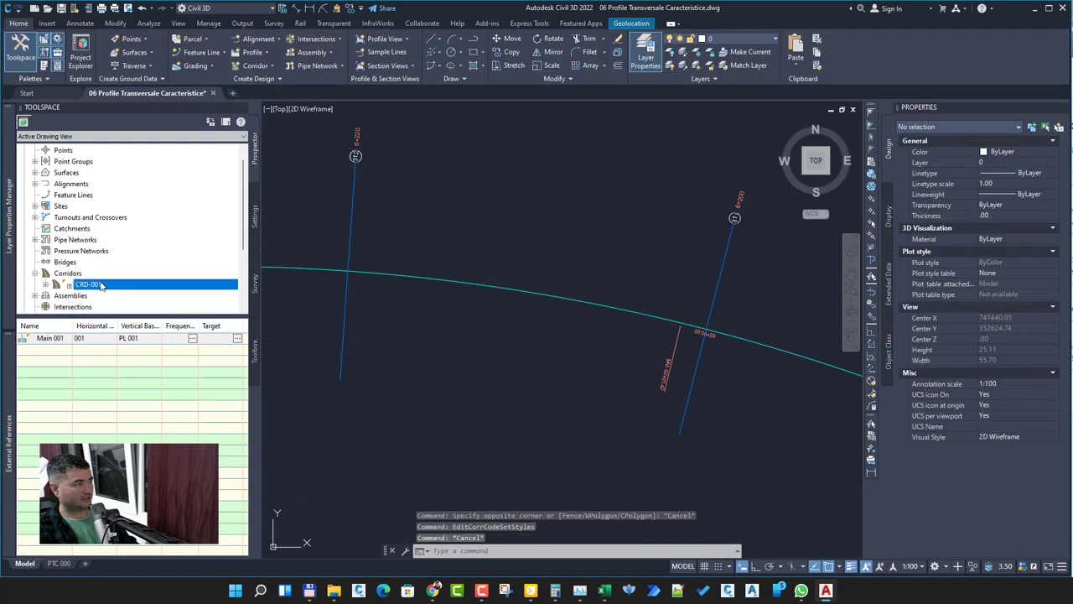
{"action": "right_click", "coordinate": [109, 285]}
{"action": "left_click", "coordinate": [135, 344]}
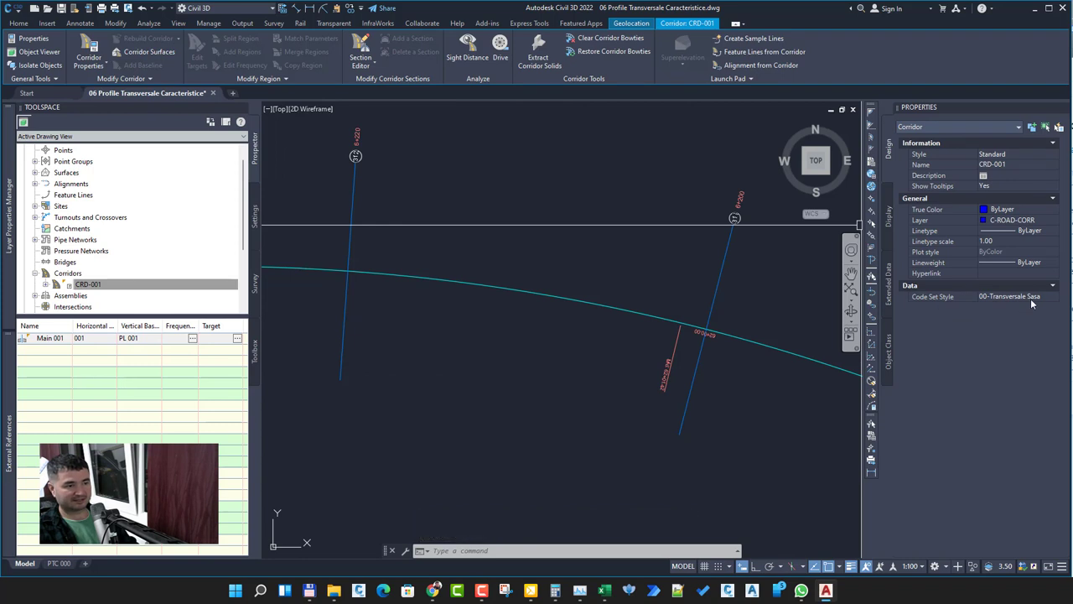
{"action": "right_click", "coordinate": [151, 284]}
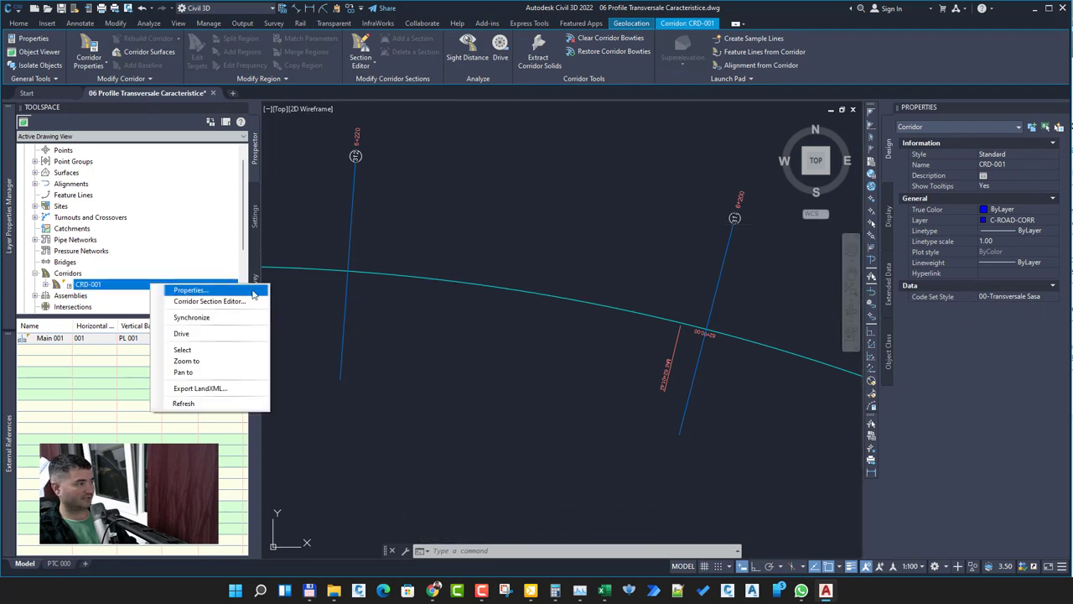
{"action": "left_click", "coordinate": [501, 307]}
{"action": "right_click", "coordinate": [502, 308]}
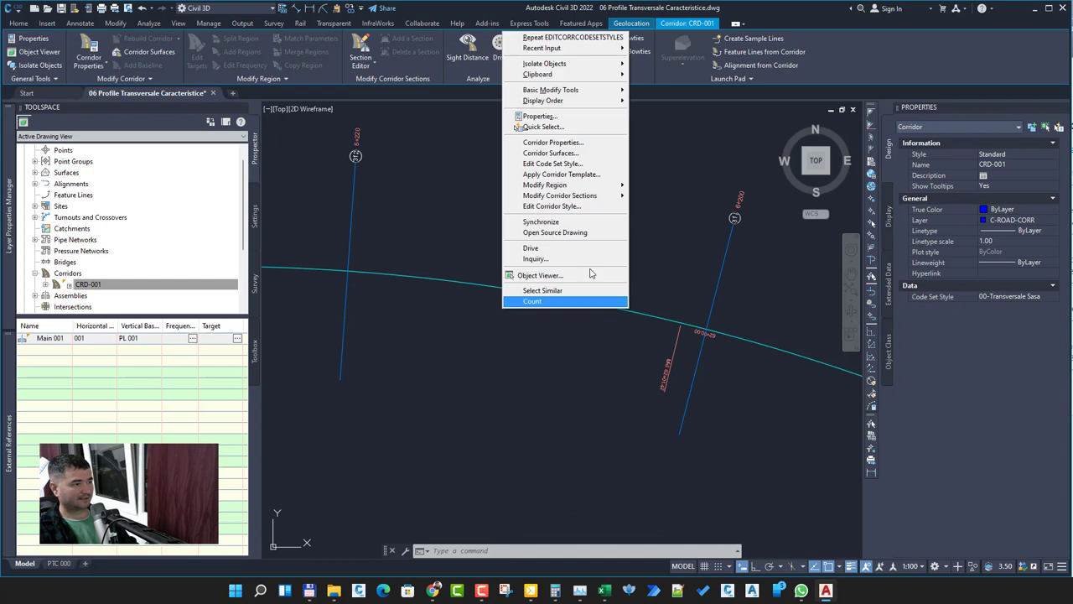
{"action": "left_click", "coordinate": [570, 165]}
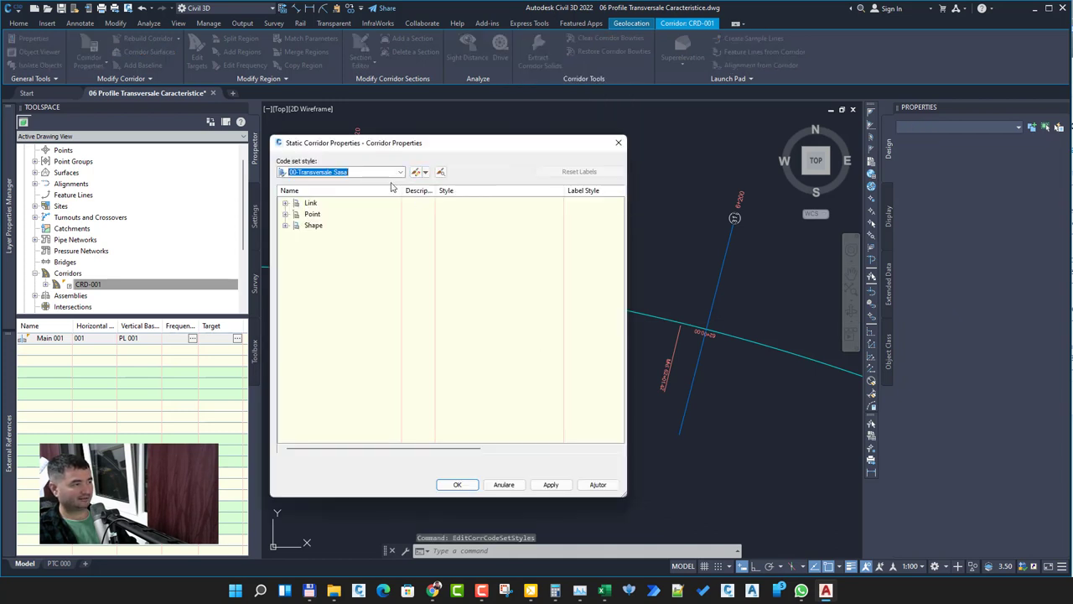
Open the 00-Transversale Sasa code set style definition for editing and expand its list of point codes
{"action": "double_click", "coordinate": [312, 214]}
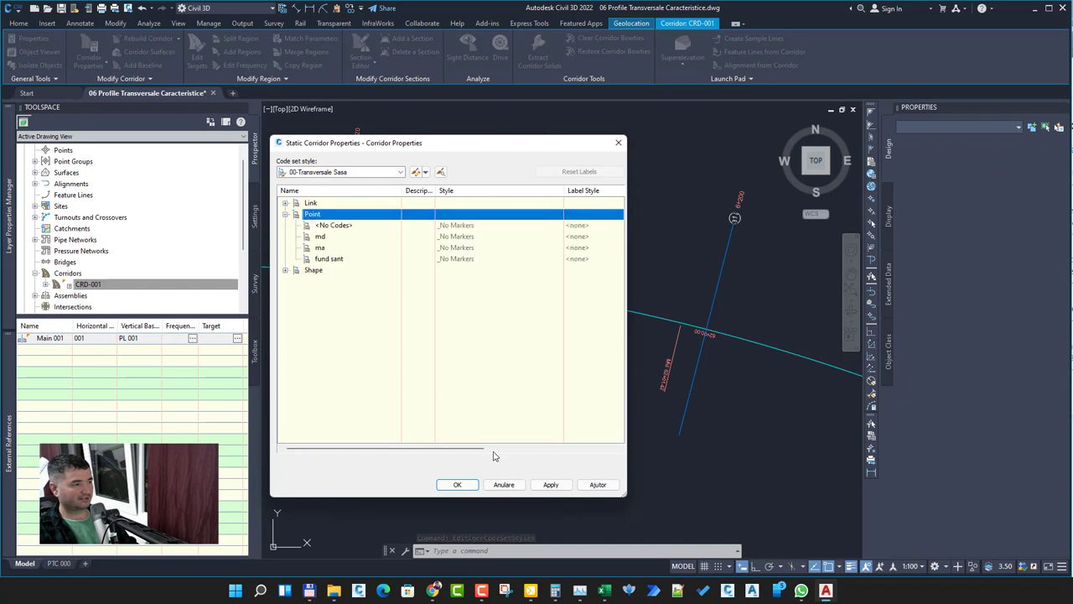
{"action": "left_click_drag", "start_coordinate": [482, 448], "coordinate": [425, 454]}
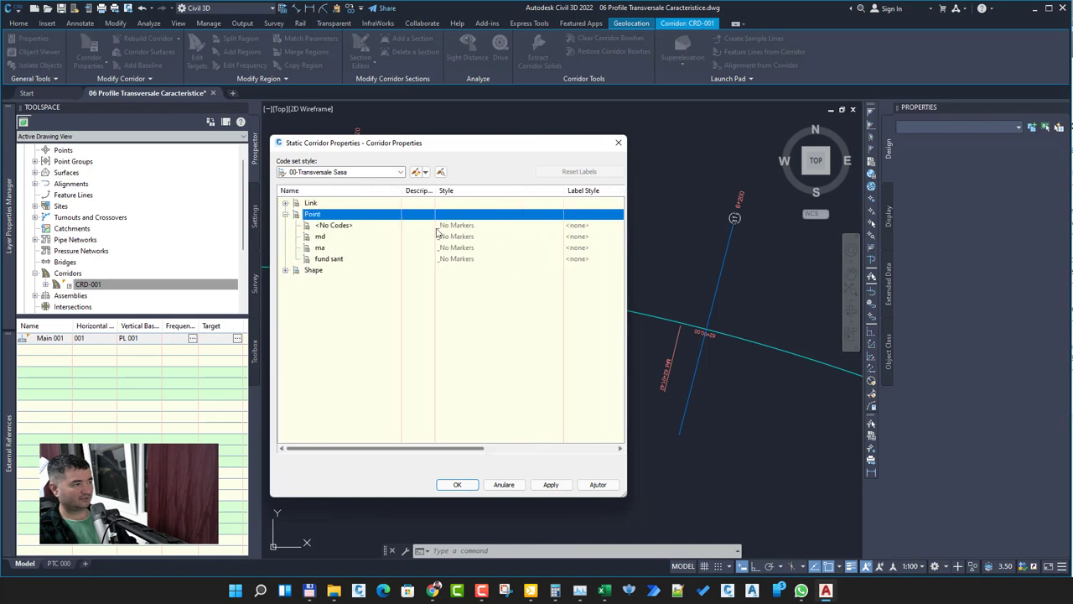
{"action": "left_click", "coordinate": [416, 172]}
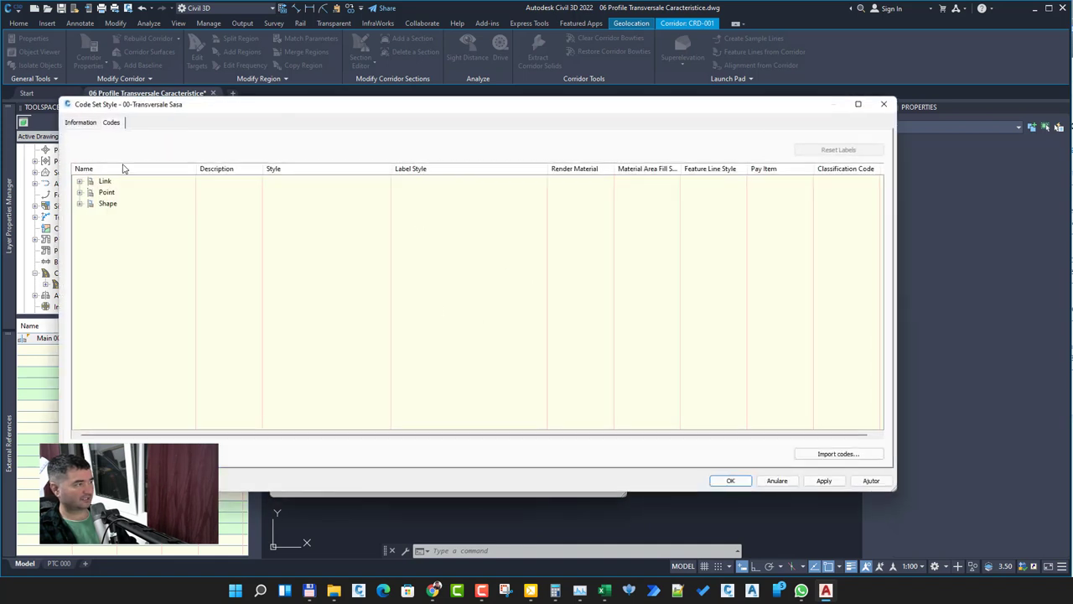
{"action": "double_click", "coordinate": [106, 192]}
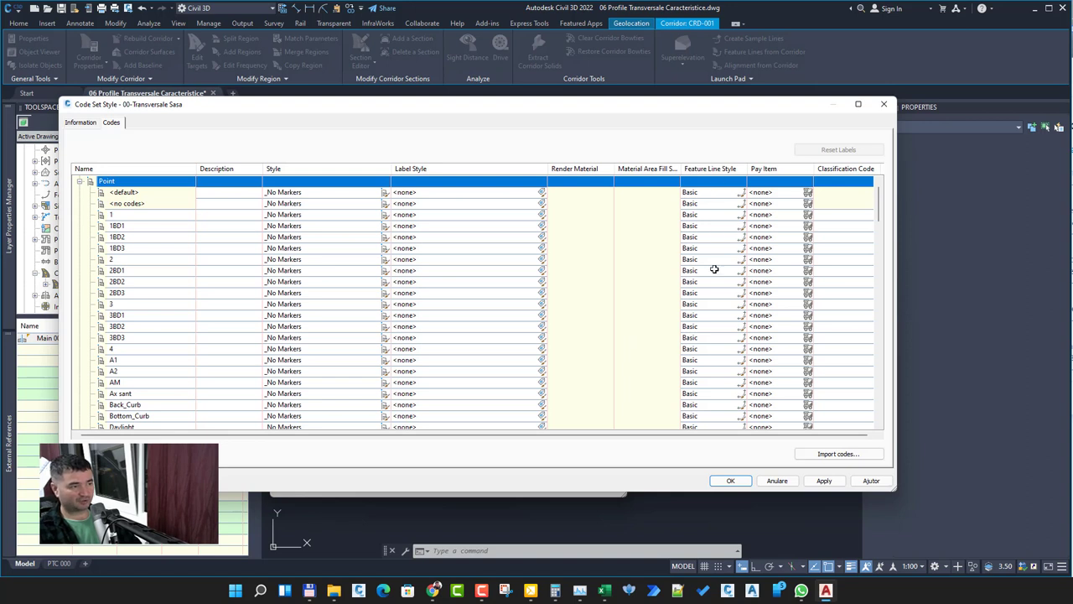
Turn on Feature Line visibility in plan view in the Basic feature line style of the <default> point code and save the style
{"action": "left_click", "coordinate": [741, 193]}
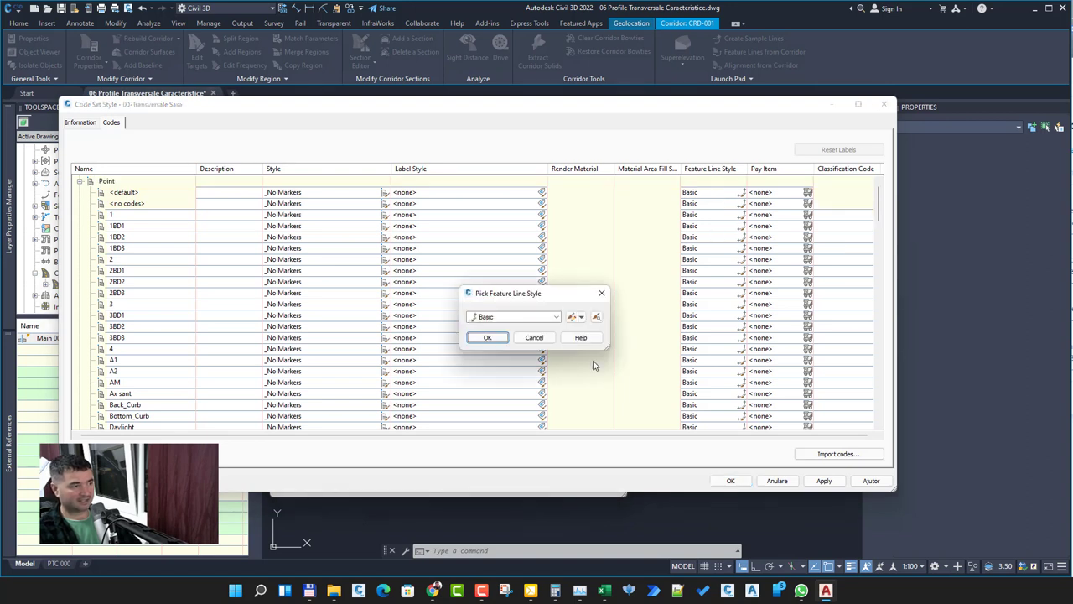
{"action": "left_click", "coordinate": [571, 316]}
{"action": "left_click", "coordinate": [409, 247]}
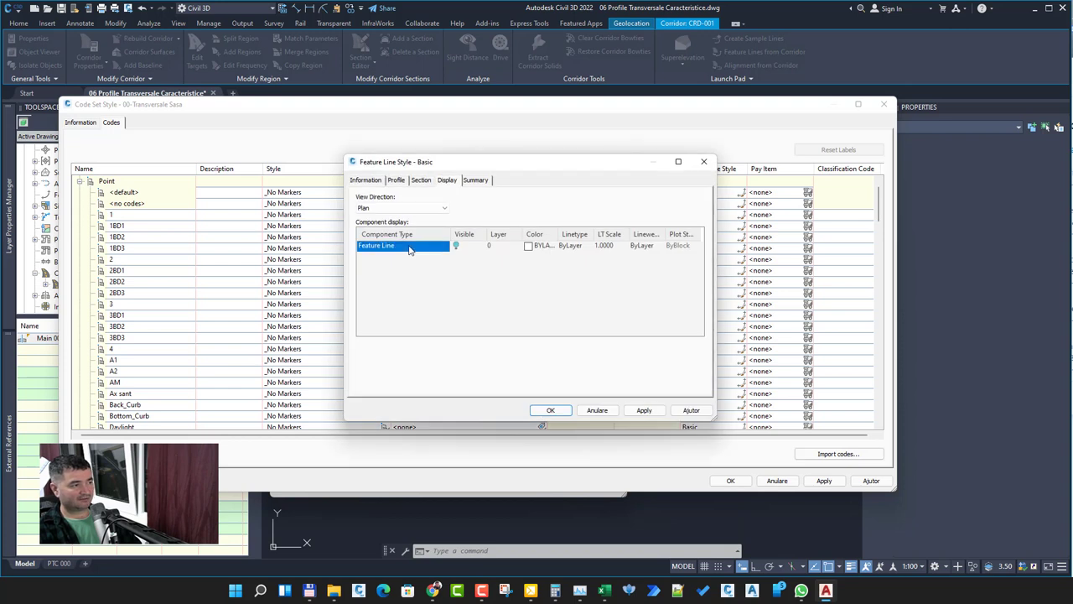
{"action": "left_click", "coordinate": [457, 246]}
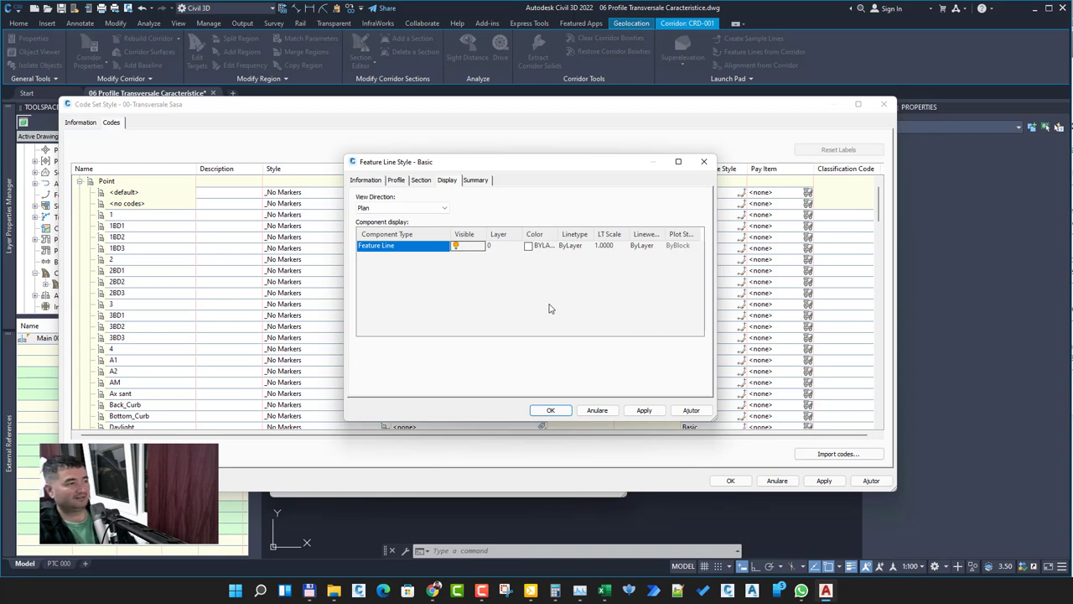
{"action": "left_click", "coordinate": [409, 209]}
{"action": "left_click", "coordinate": [410, 216]}
{"action": "key", "text": "Up"}
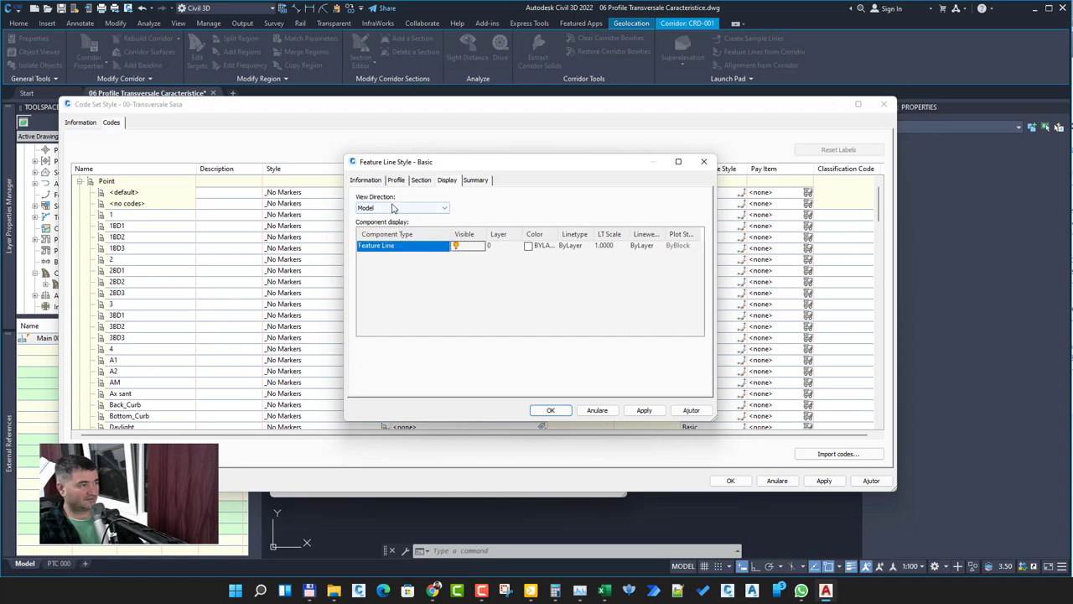
{"action": "left_click", "coordinate": [648, 417]}
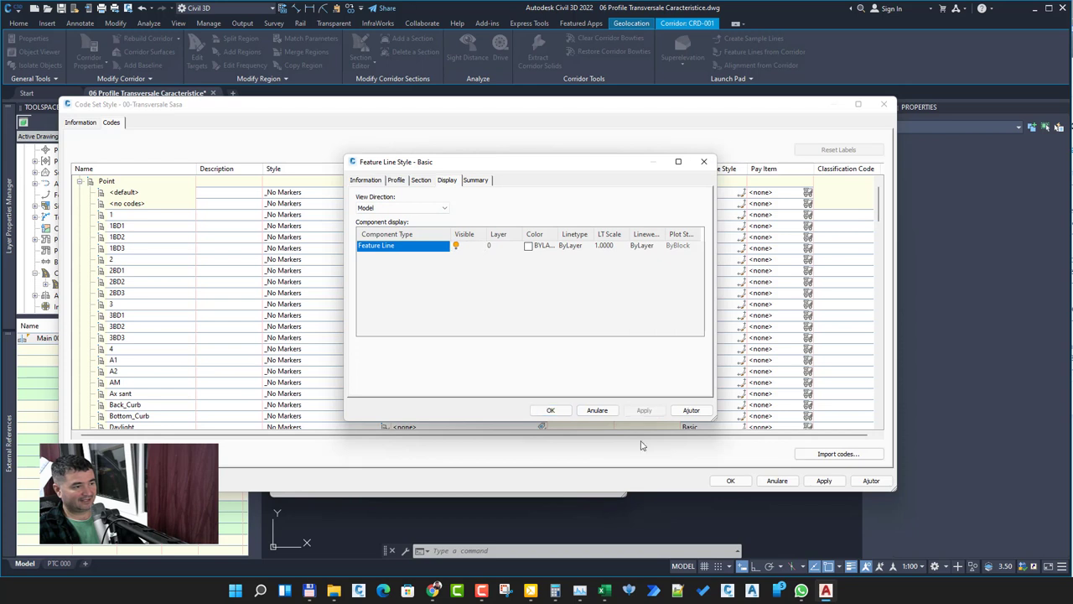
{"action": "left_click", "coordinate": [551, 410]}
{"action": "left_click", "coordinate": [487, 338]}
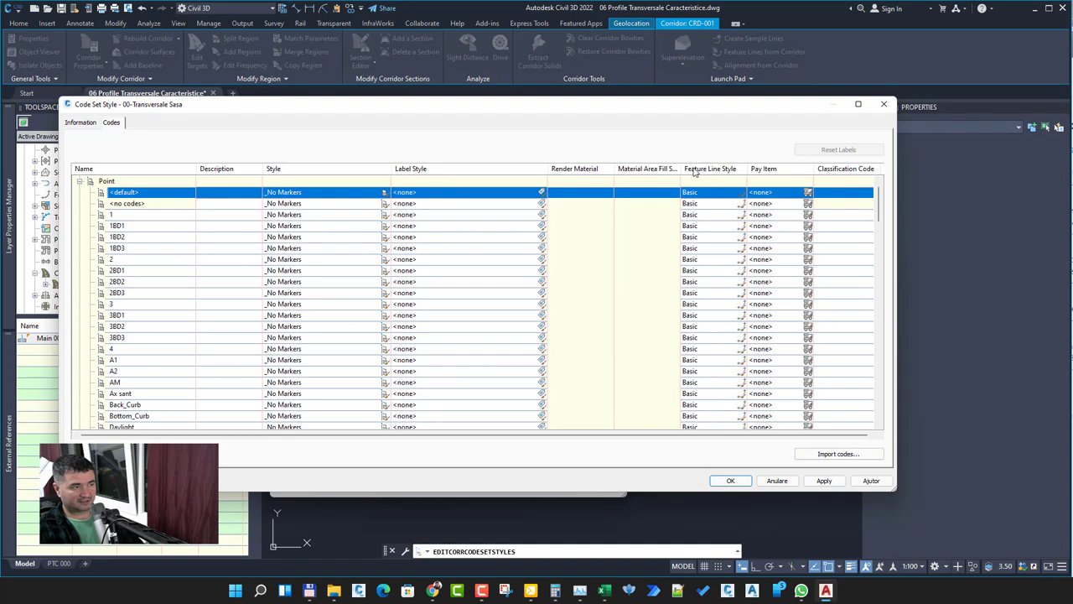
Review the Basic feature line style's component display for the Plan and Section view directions
{"action": "left_click", "coordinate": [741, 193]}
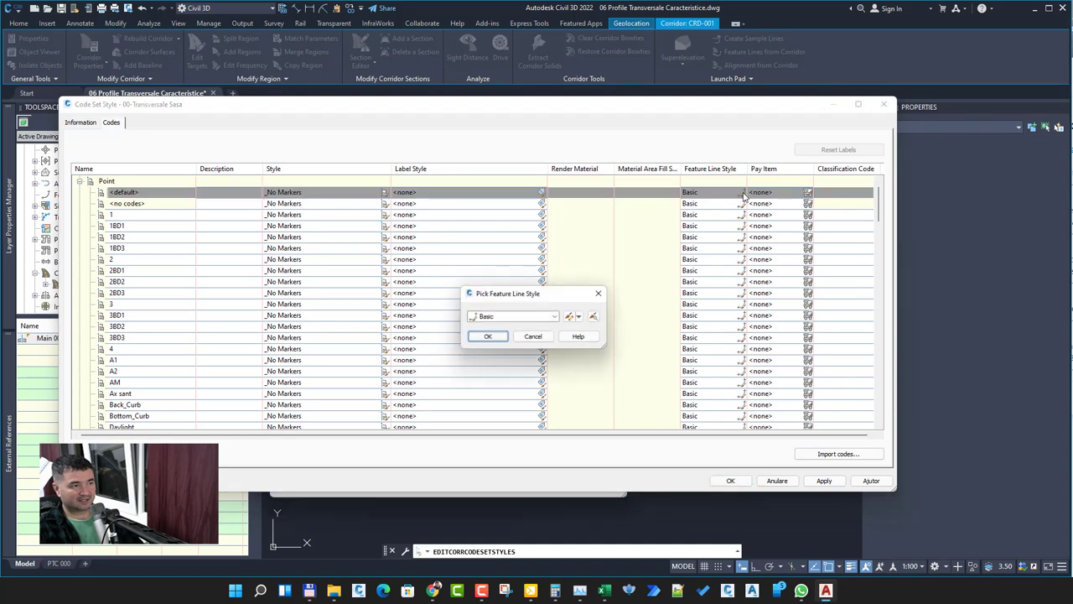
{"action": "left_click", "coordinate": [572, 318]}
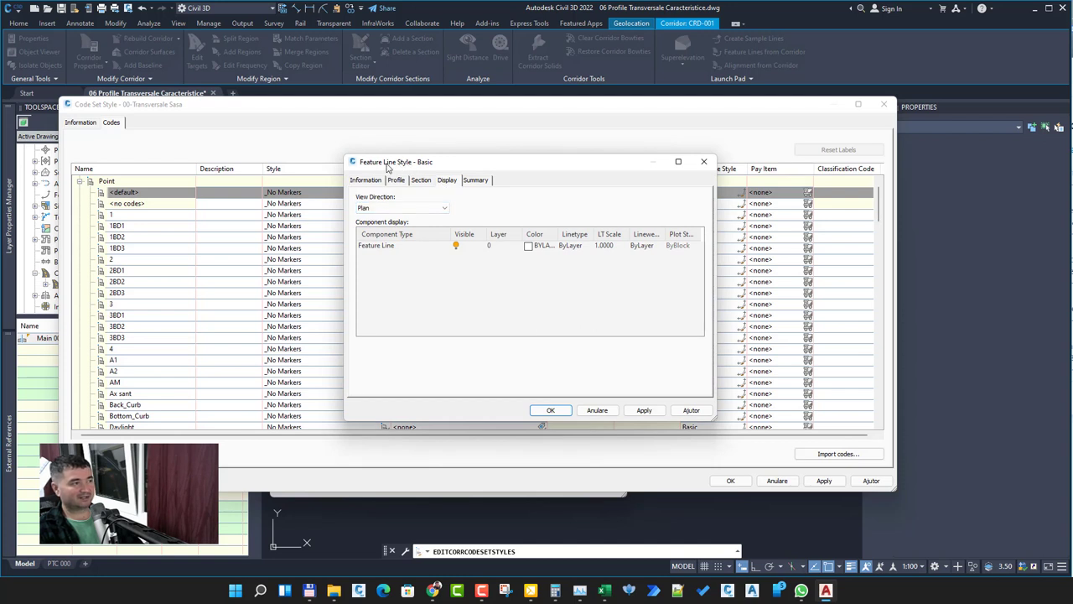
{"action": "left_click", "coordinate": [394, 210]}
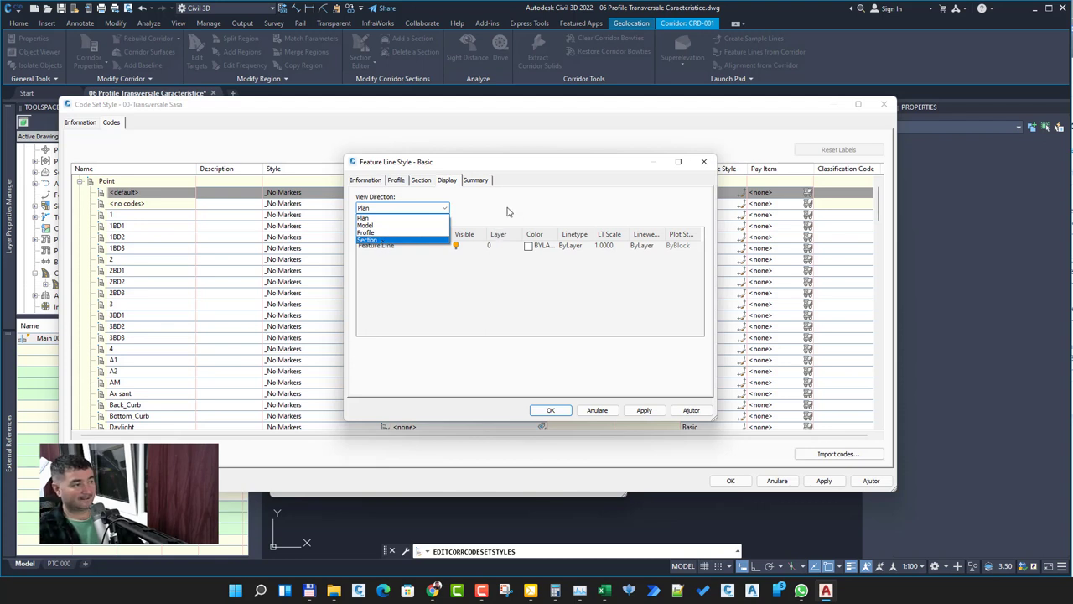
{"action": "left_click", "coordinate": [445, 208]}
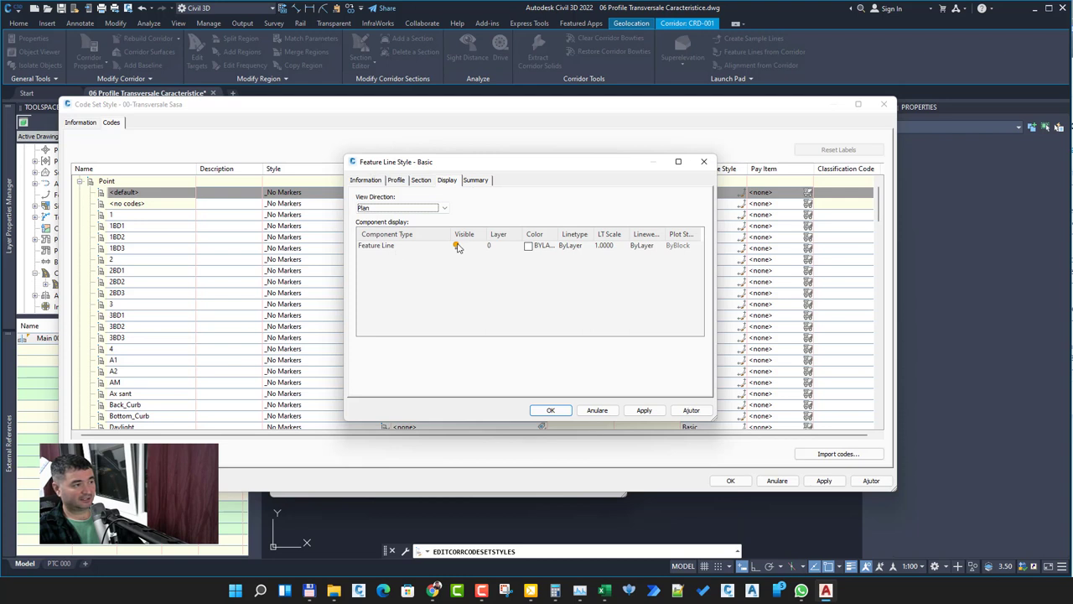
{"action": "left_click", "coordinate": [401, 208]}
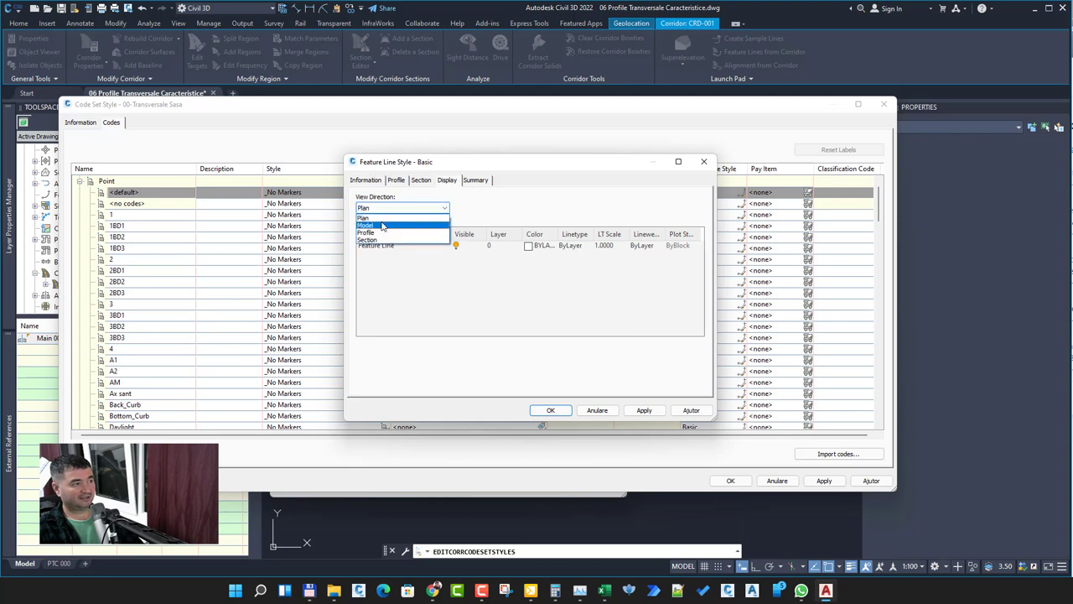
{"action": "left_click", "coordinate": [382, 240]}
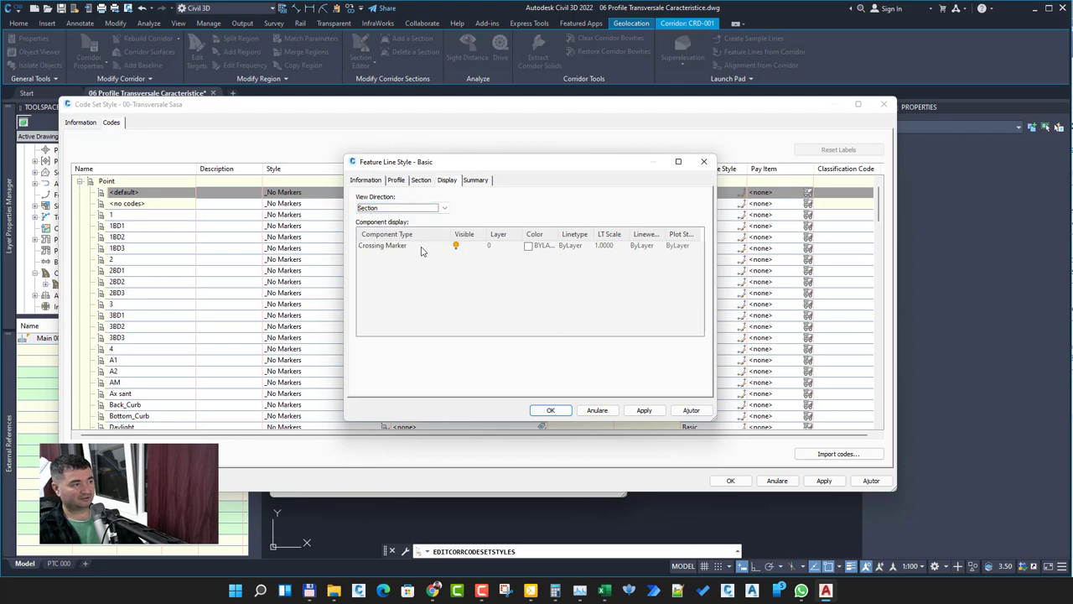
{"action": "left_click", "coordinate": [401, 209]}
{"action": "left_click", "coordinate": [390, 219]}
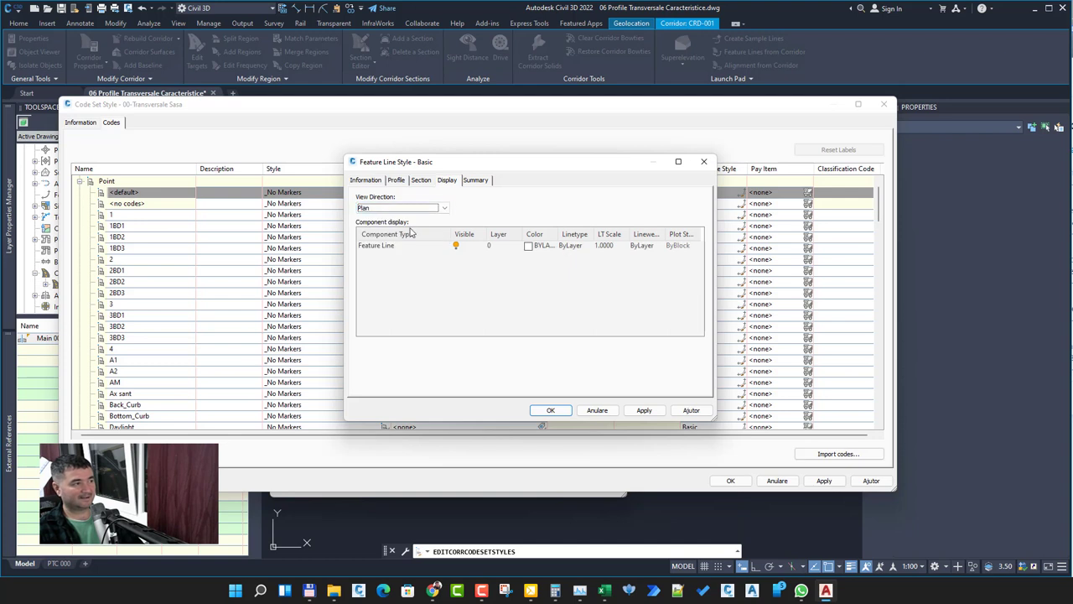
{"action": "left_click", "coordinate": [549, 410]}
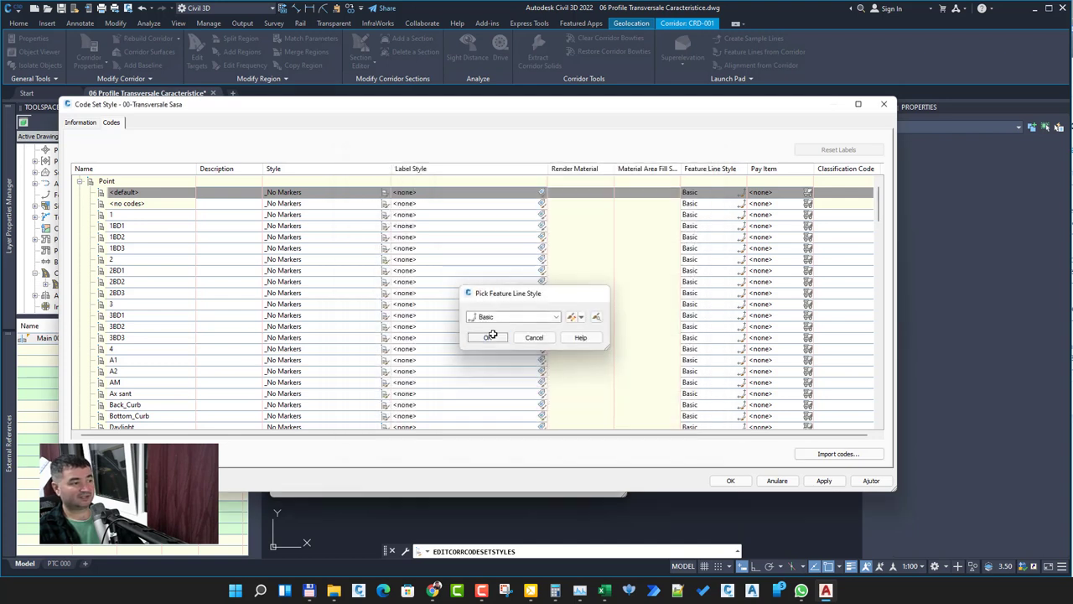
{"action": "left_click", "coordinate": [487, 337]}
Apply the edited code set style to the corridor and select the corridor by its feature lines in the plan view
{"action": "left_click", "coordinate": [731, 480]}
{"action": "left_click", "coordinate": [457, 485]}
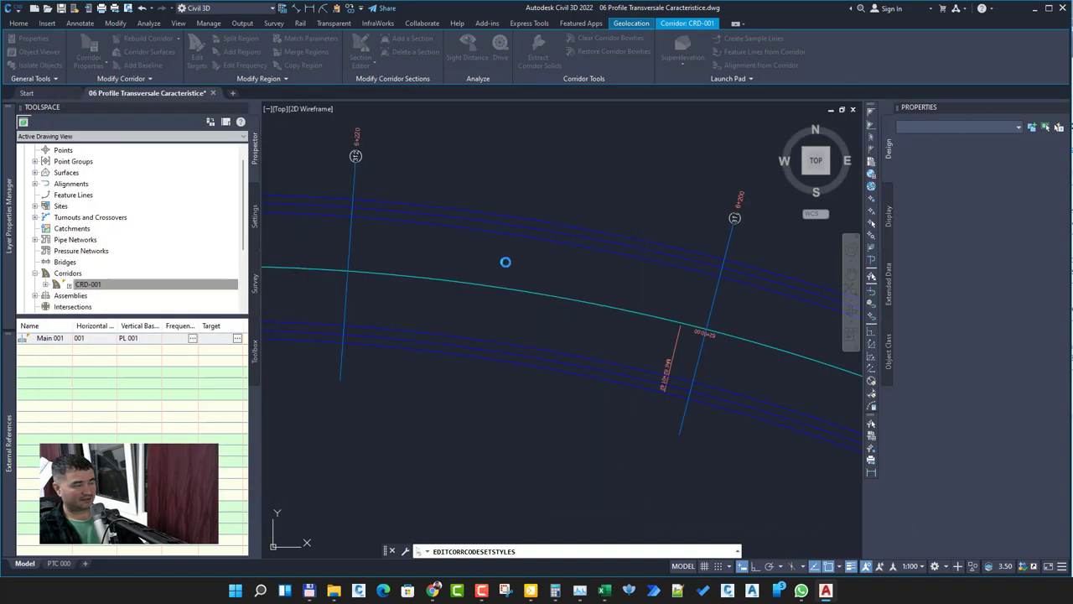
{"action": "left_click", "coordinate": [516, 365]}
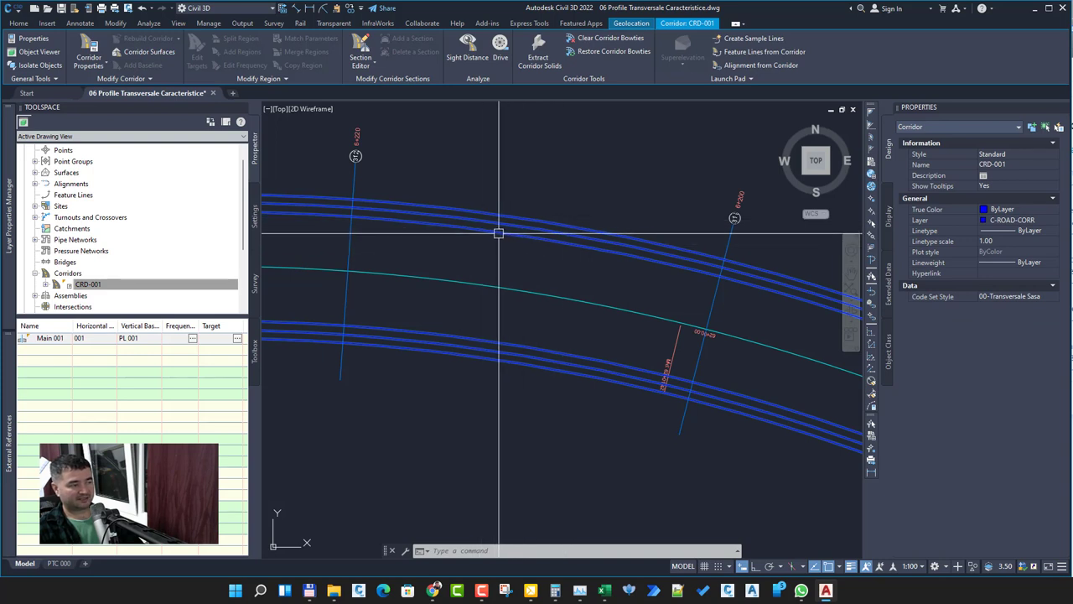
{"action": "mouse_move", "coordinate": [526, 230]}
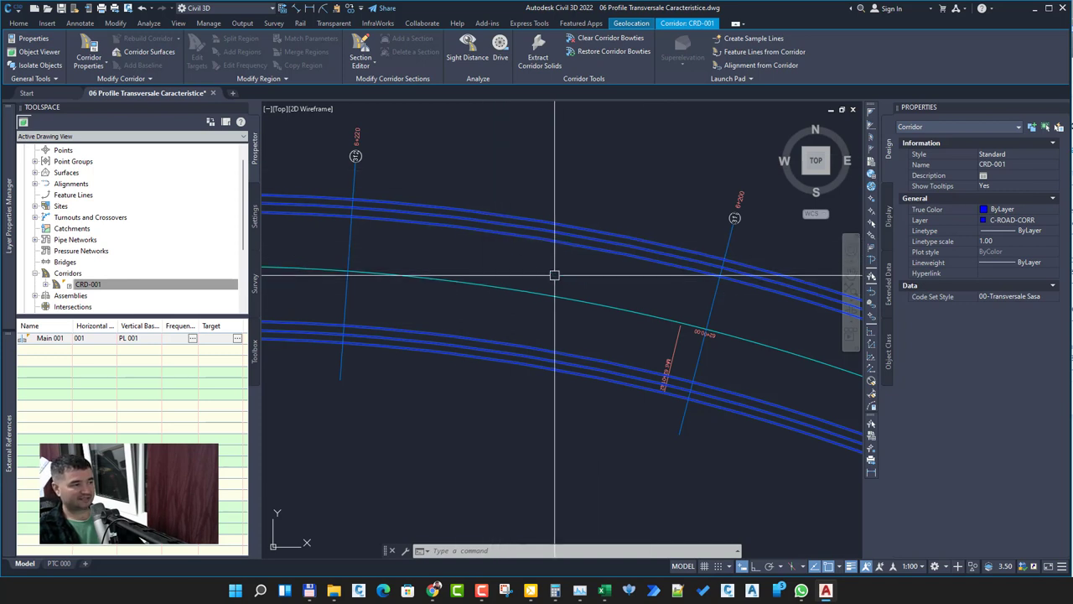
{"action": "mouse_move", "coordinate": [527, 312]}
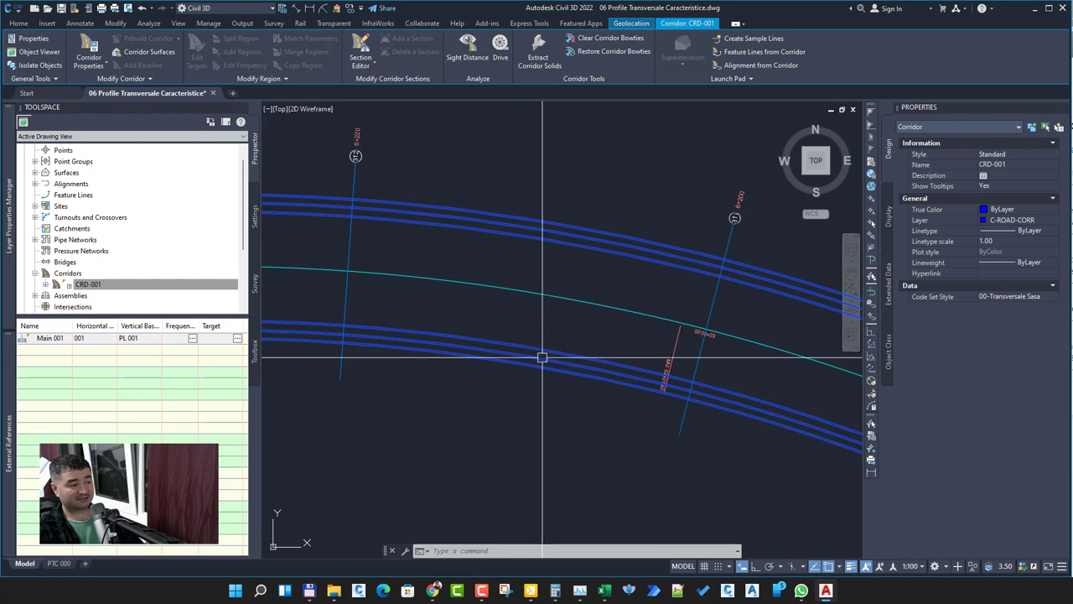